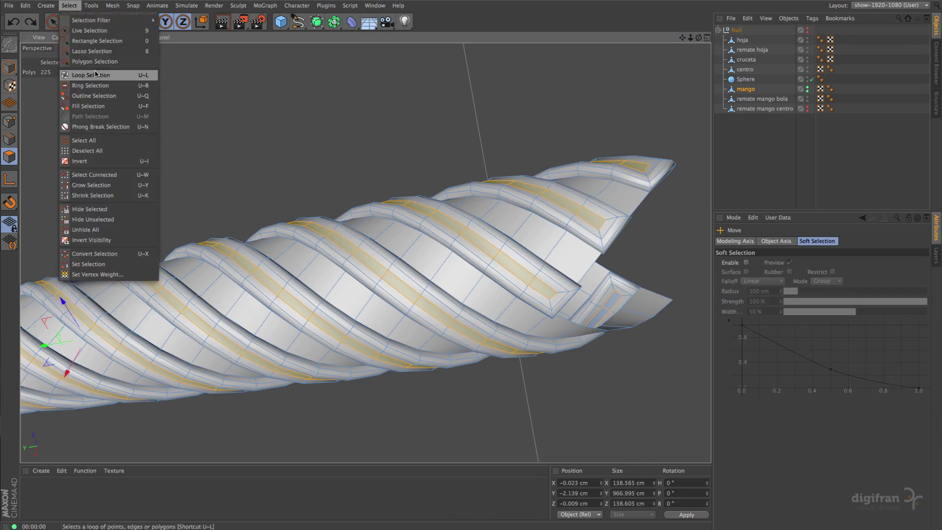
Step: Switch to Loop Selection to pick a polygon loop on the mango piece for beveling
left_click(96, 75)
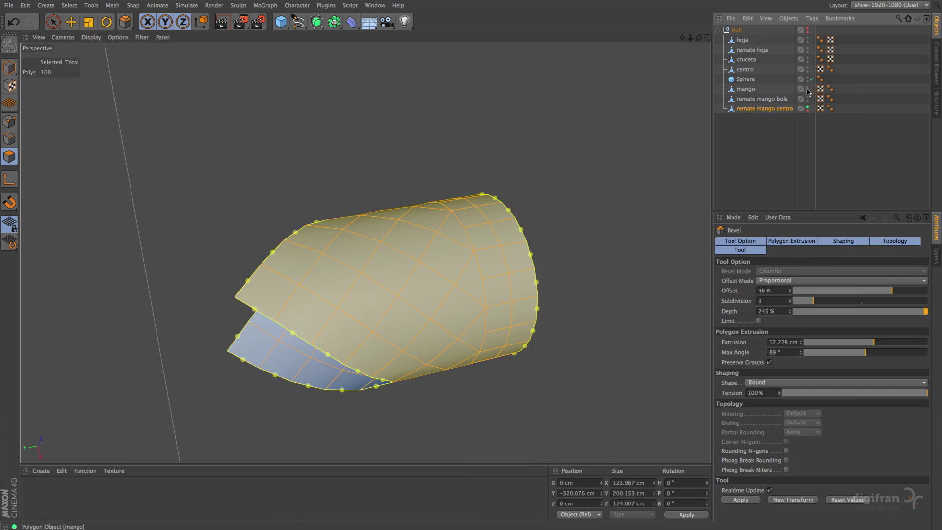
Step: Raise the bevel's Extrusion and Offset values on the selected mango polygons
left_click_drag(801, 342, 801, 324)
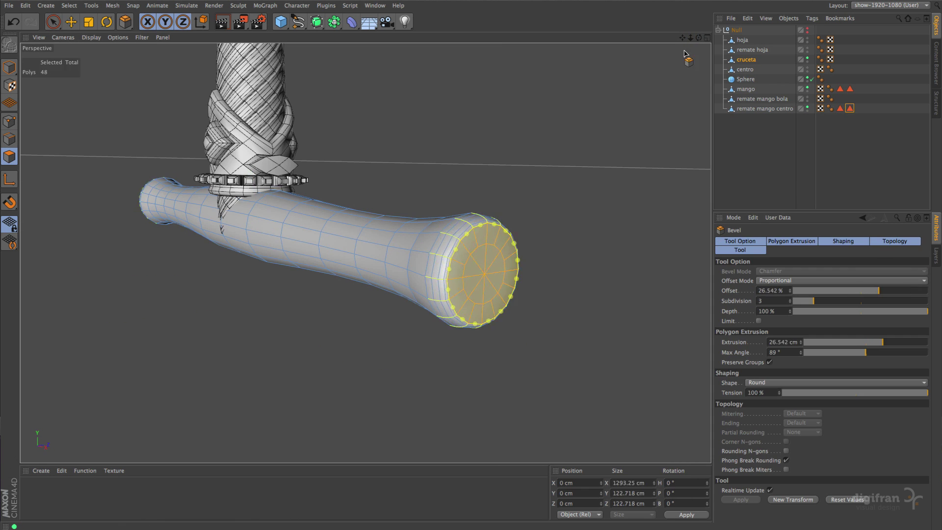
Step: Bevel the cruceta end cap, then loop-select its outer ring and inner cap polygons
left_click_drag(609, 260, 302, 271)
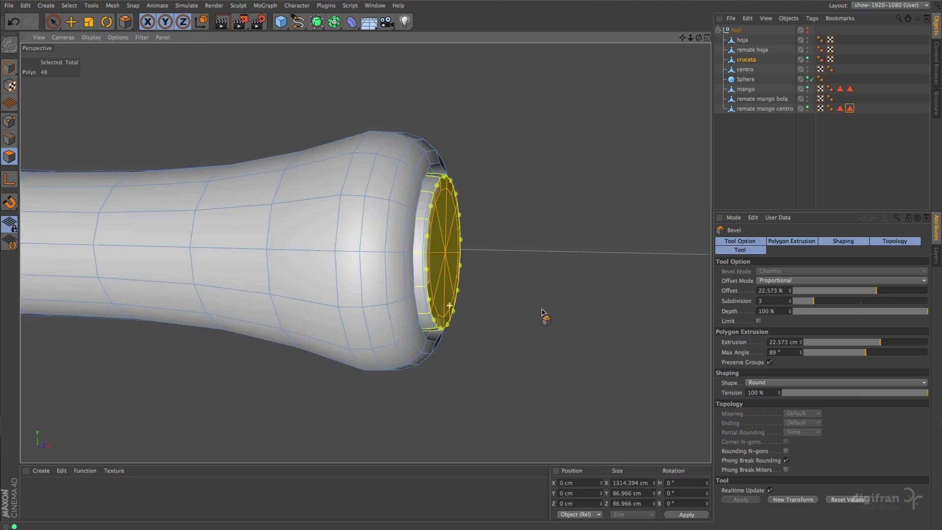
left_click_drag(550, 239, 504, 396)
key("u")
key("l")
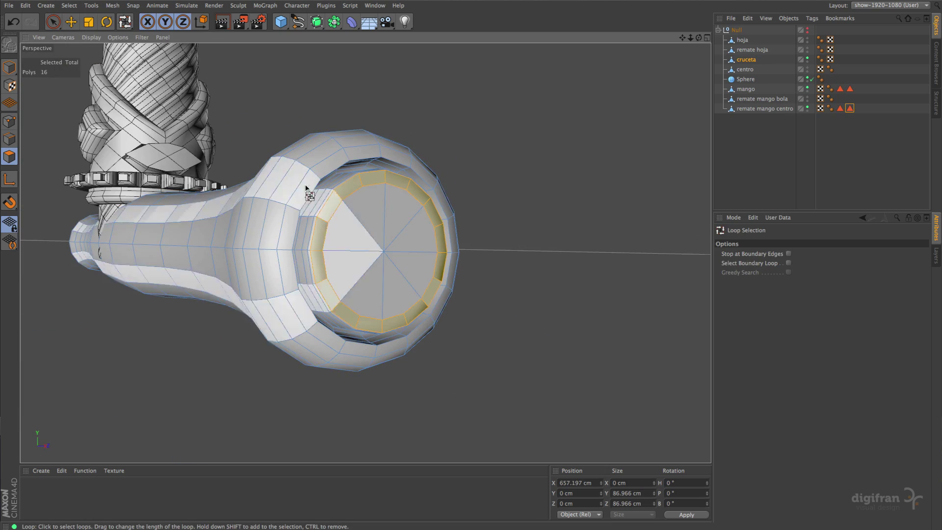
mouse_move(305, 189)
left_mouse_down("alt")
mouse_move(406, 309)
mouse_move(381, 267)
left_mouse_up("alt")
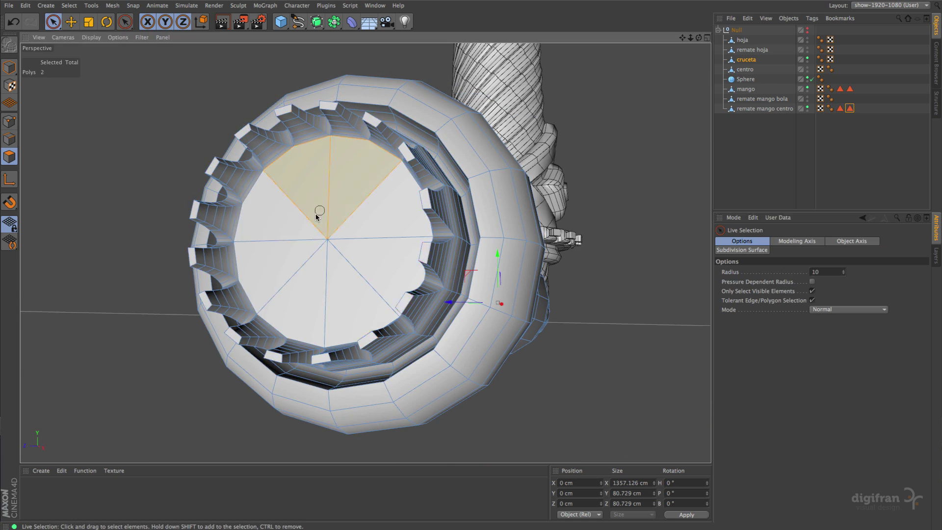
left_click_drag(316, 212, 442, 277)
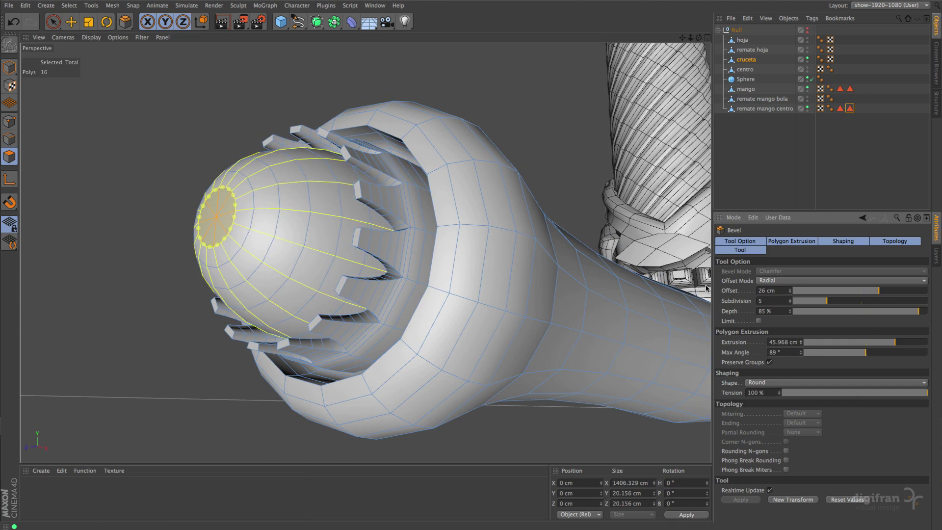
mouse_move(706, 288)
left_mouse_down("alt")
mouse_move(389, 263)
mouse_move(545, 129)
left_mouse_up("alt")
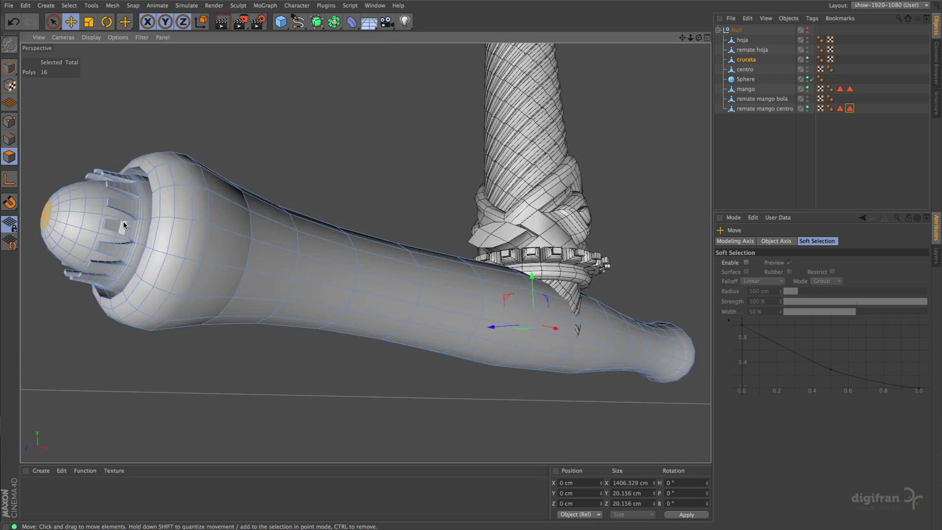
Step: Select polygon strips along the handle and deepen their flute bevel extrusion
left_click_drag(470, 313, 600, 233, "alt")
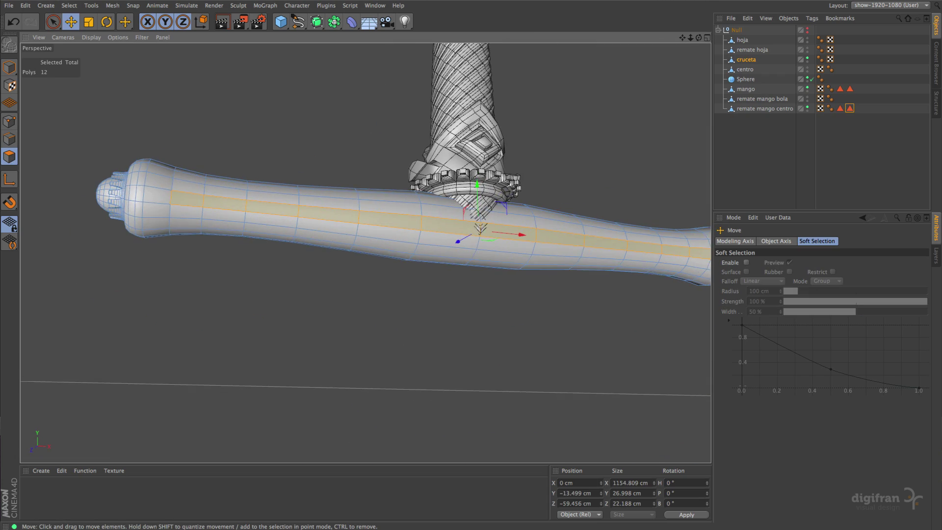
mouse_move(514, 375)
left_mouse_down("alt")
mouse_move(174, 77)
mouse_move(233, 358)
mouse_move(594, 327)
left_mouse_up("alt")
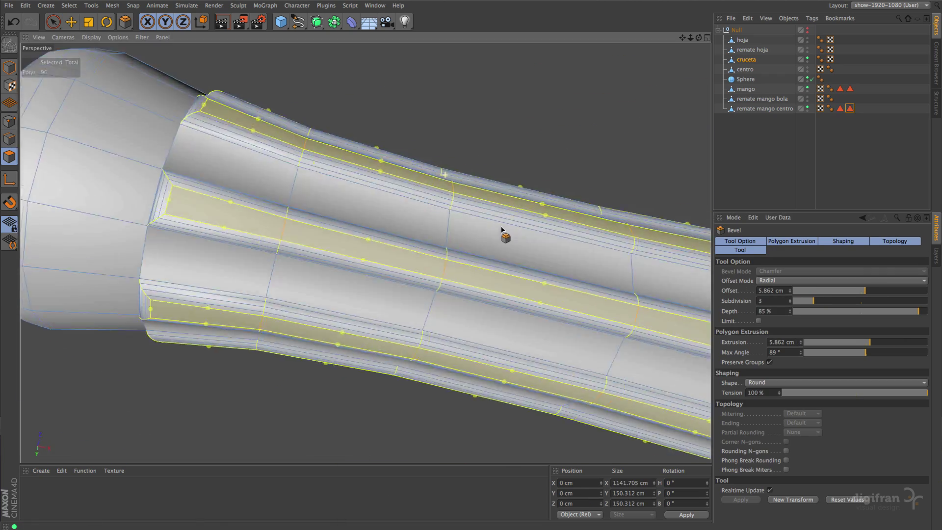
left_click_drag(505, 245, 462, 248, "alt")
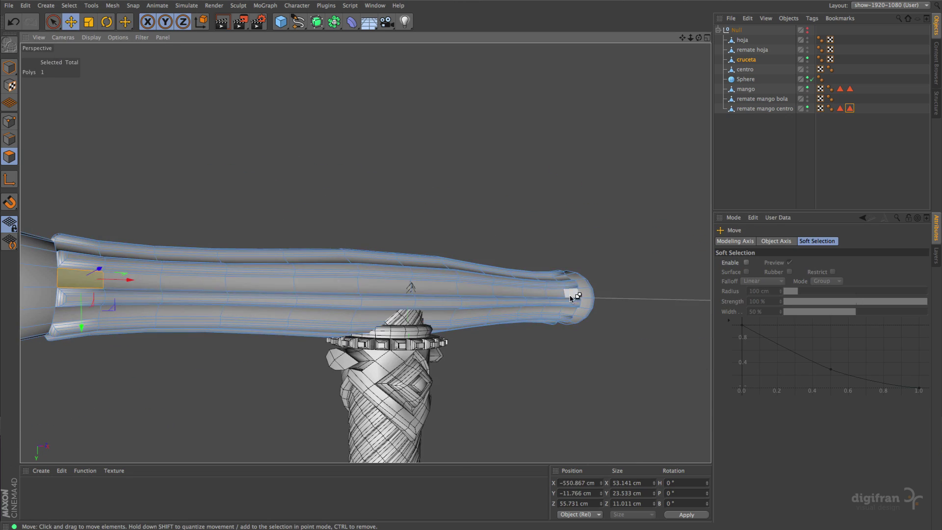
Step: Loop-select a full polygon strip along the handle and bevel it into a flute
double_click(571, 298)
mouse_move(572, 298)
left_mouse_down("alt")
mouse_move(615, 74)
mouse_move(301, 307)
mouse_move(94, 199)
mouse_move(505, 221)
left_mouse_up("alt")
key("m")
key("s")
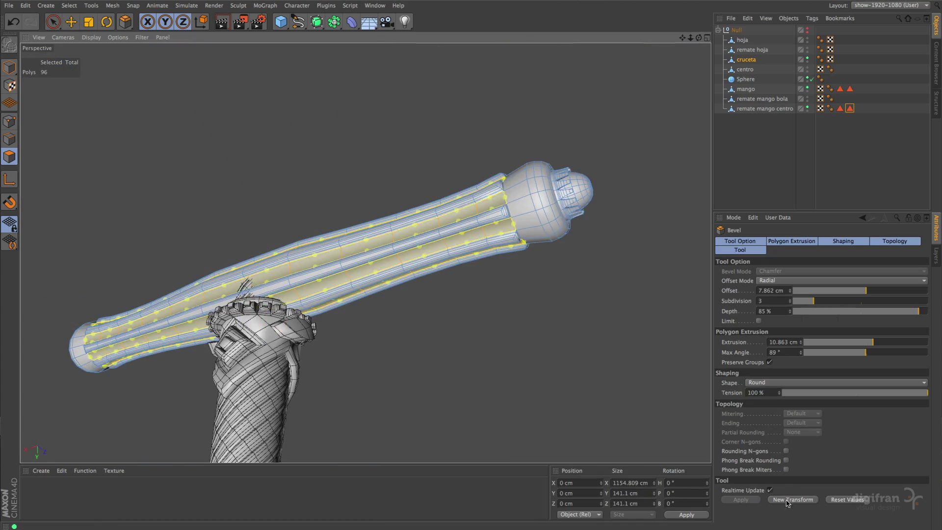
left_click_drag(267, 351, 113, 269, "alt")
Step: Bevel a polygon loop near the end cap with inward-pinched, negative-tension rounding
key("u")
key("l")
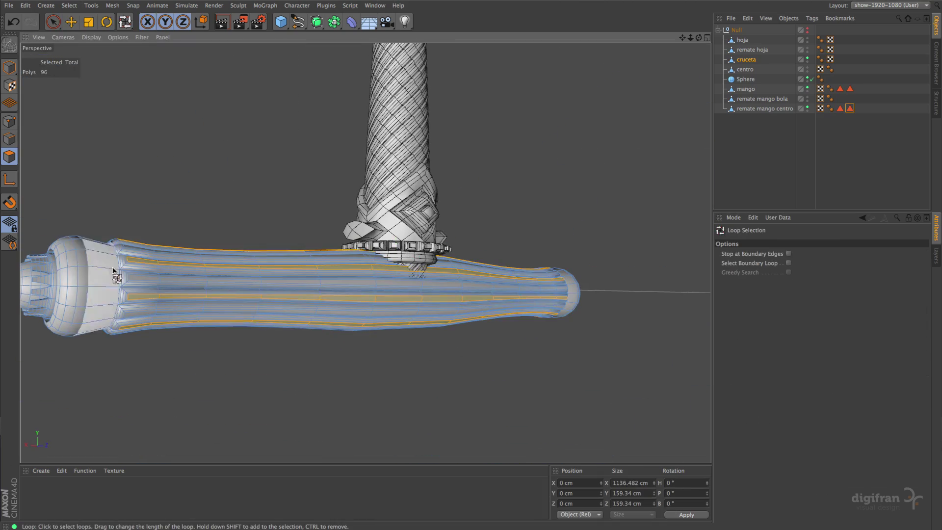
scroll(132, 285, "up", 10)
right_click(438, 133)
left_click(456, 290)
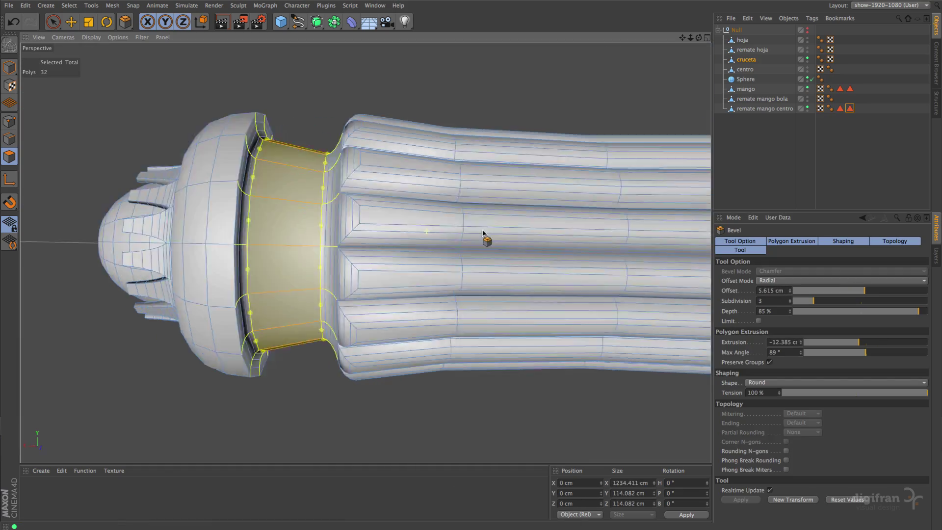
scroll(483, 236, "up", 2)
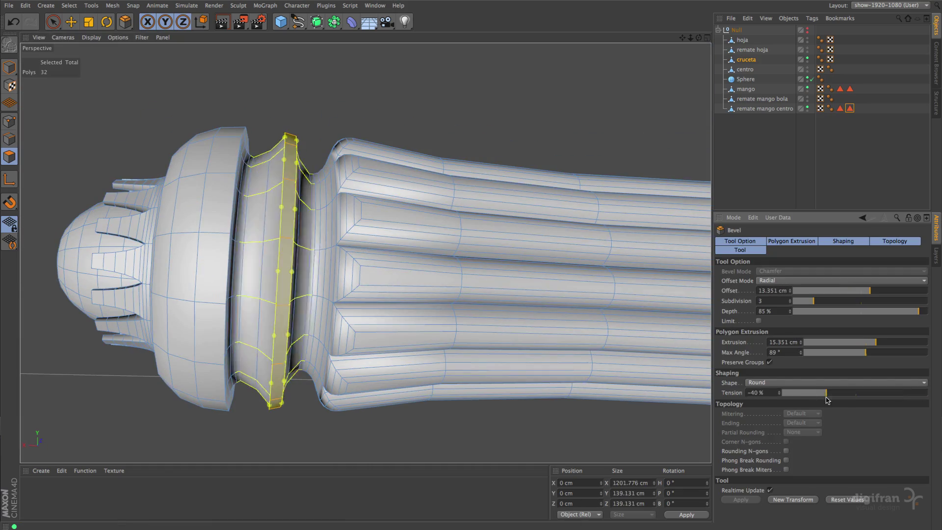
left_click_drag(826, 393, 822, 392)
left_click_drag(627, 322, 629, 396, "alt")
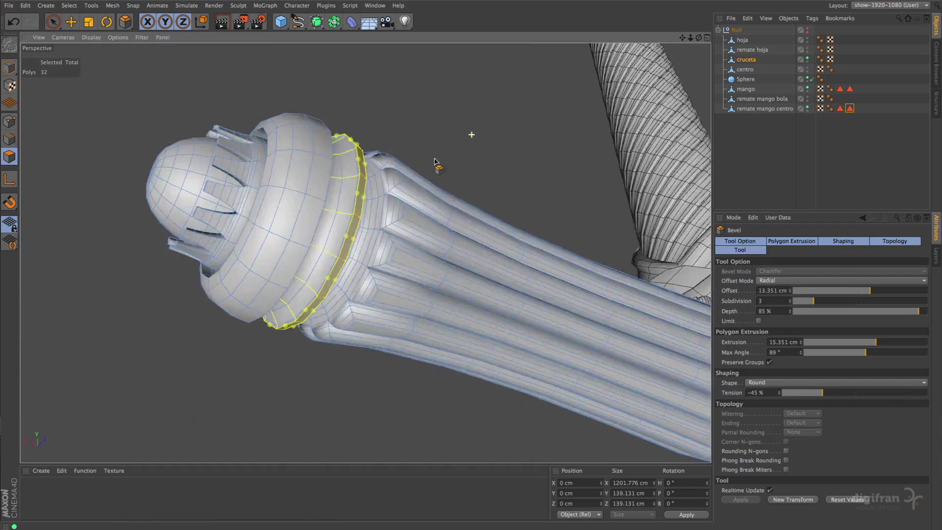
Step: Loop-select further ring loops around the handle and bevel them into pinched bands
left_click(69, 5)
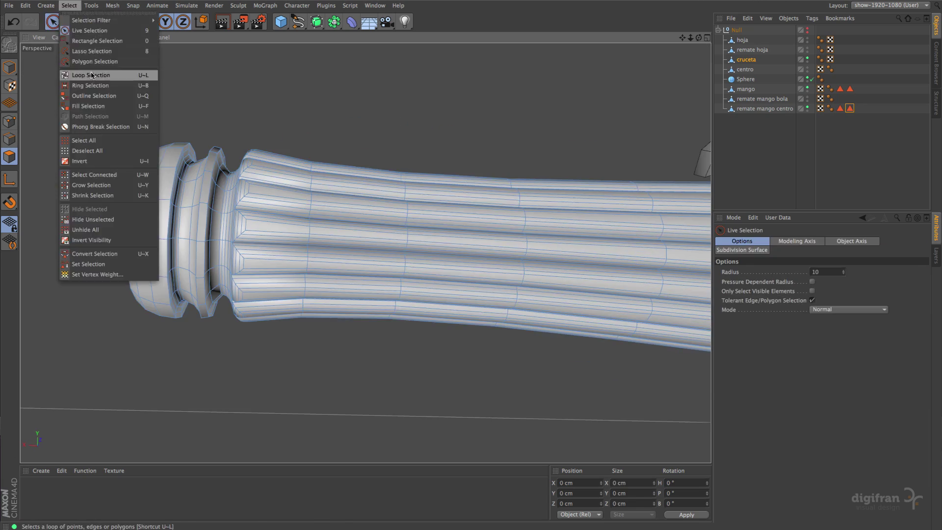
left_click(94, 66)
left_click(397, 252)
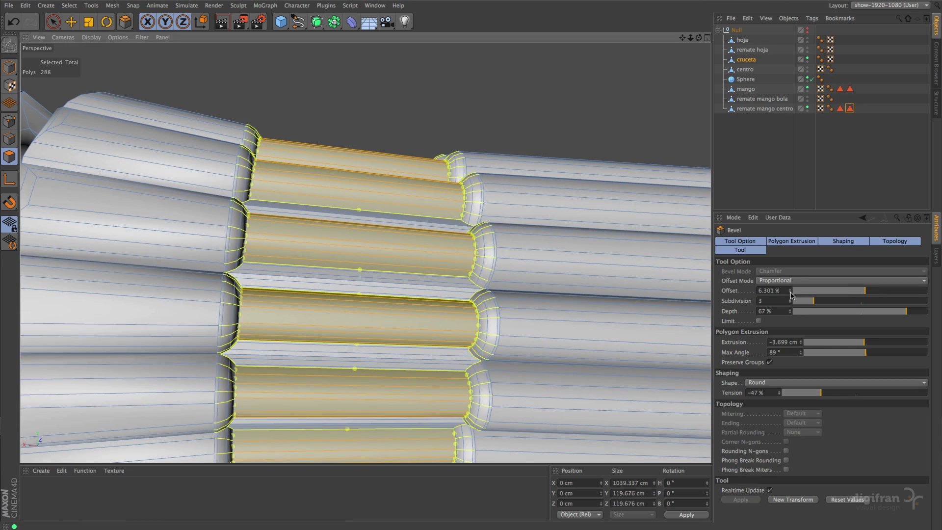
left_click_drag(823, 395, 803, 393)
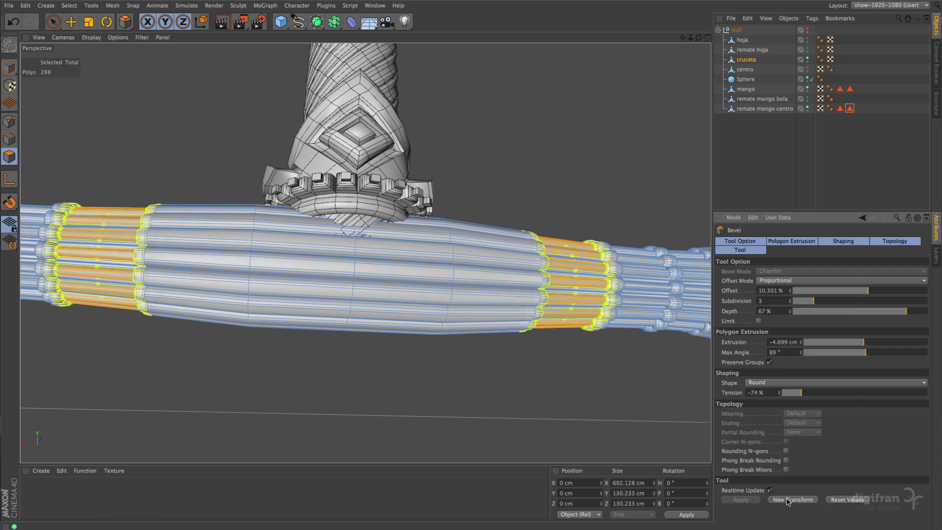
right_click(485, 269)
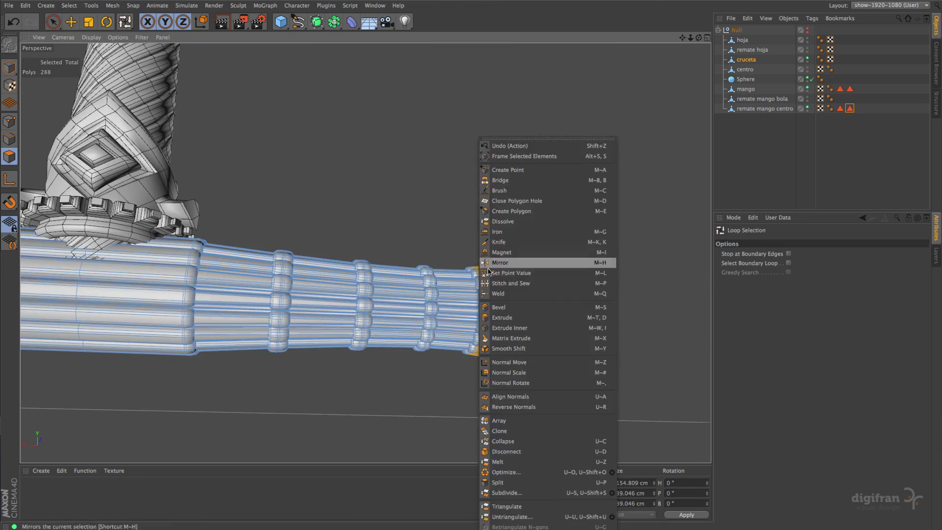
left_click(499, 307)
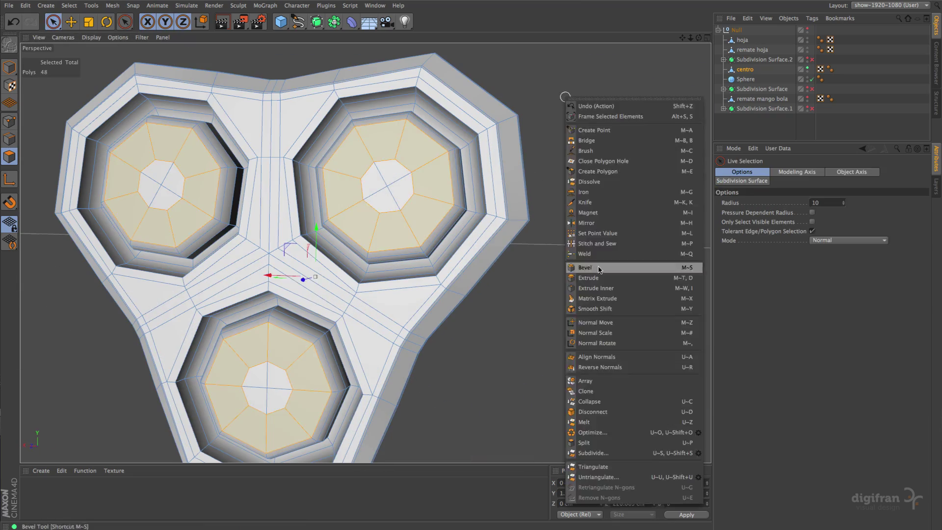
Step: Bevel the three octagonal openings of centro into rings of petals
left_click(598, 268)
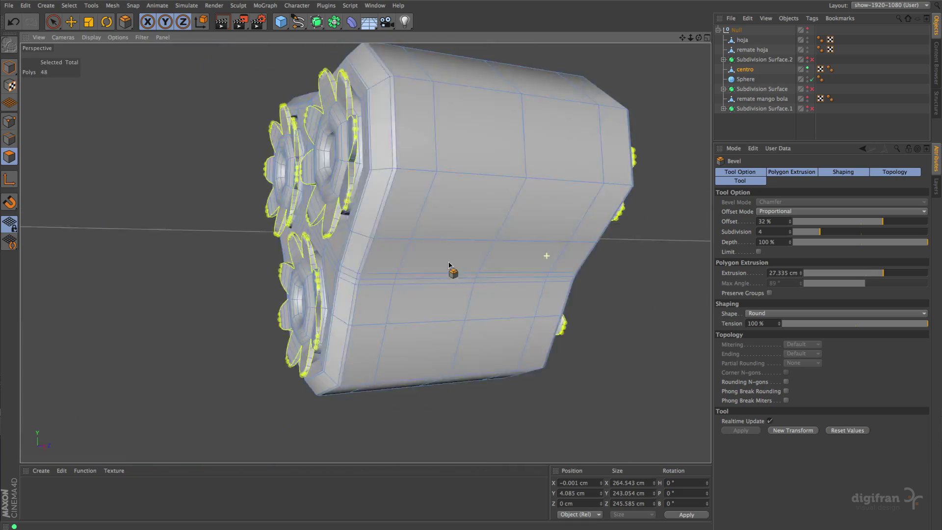
left_click_drag(449, 265, 533, 259, "alt")
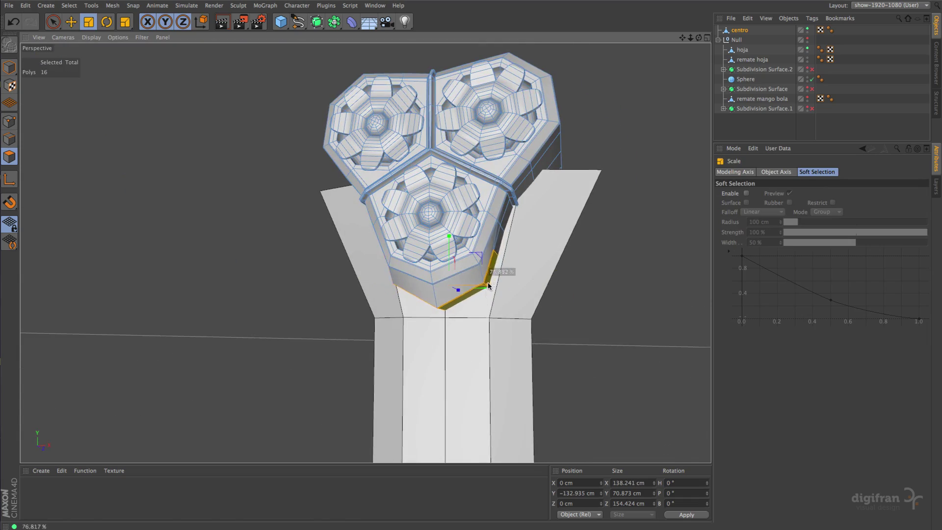
Step: Bevel-extrude the centro base polygons so they can be pulled down into a stem
left_click_drag(488, 284, 564, 313, "alt")
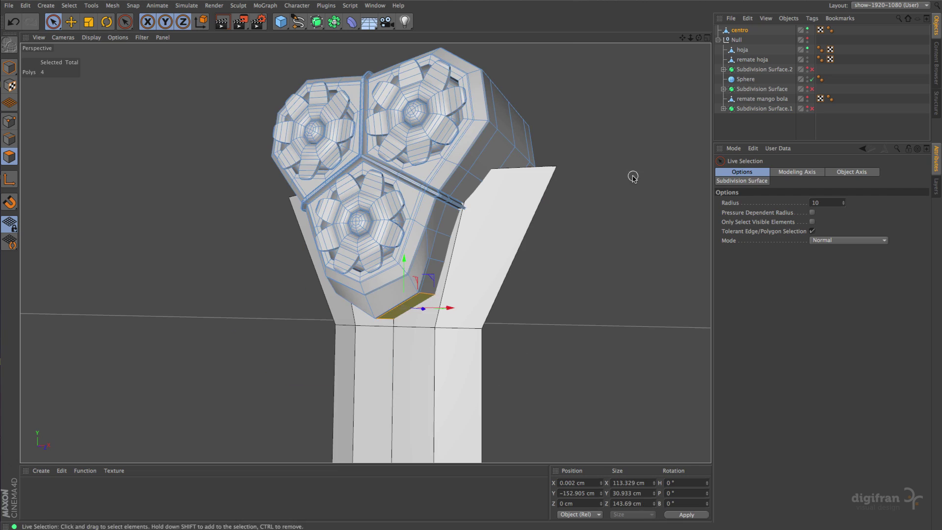
key("m")
key("s")
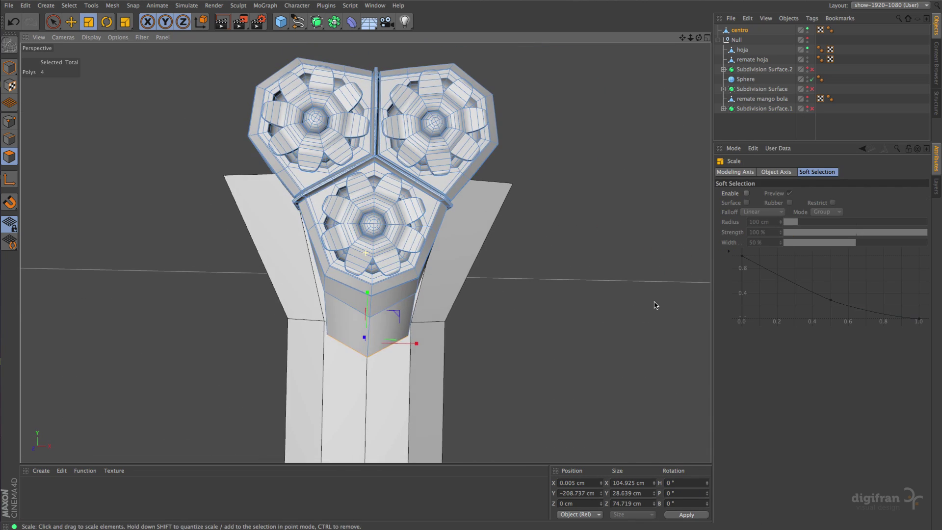
key("e")
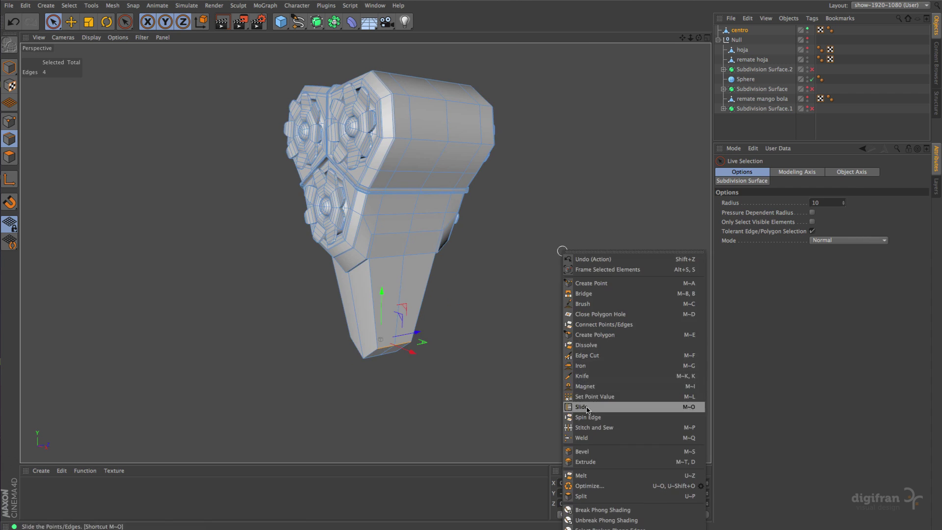
Step: Bevel the stem's side faces in Radial offset mode with 2 cm border and -5 cm depth
left_click(589, 405)
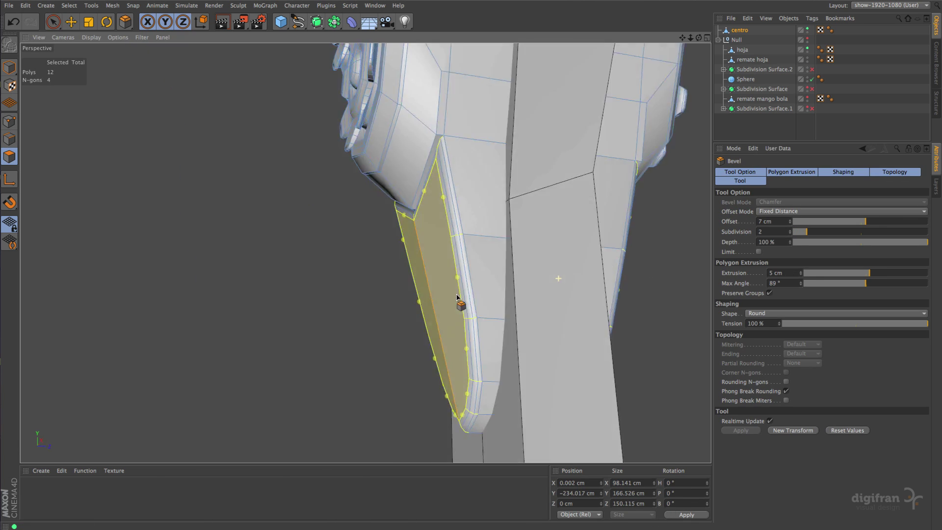
left_click(775, 210)
mouse_move(499, 245)
left_mouse_down("alt")
mouse_move(530, 294)
mouse_move(519, 224)
left_mouse_up("alt")
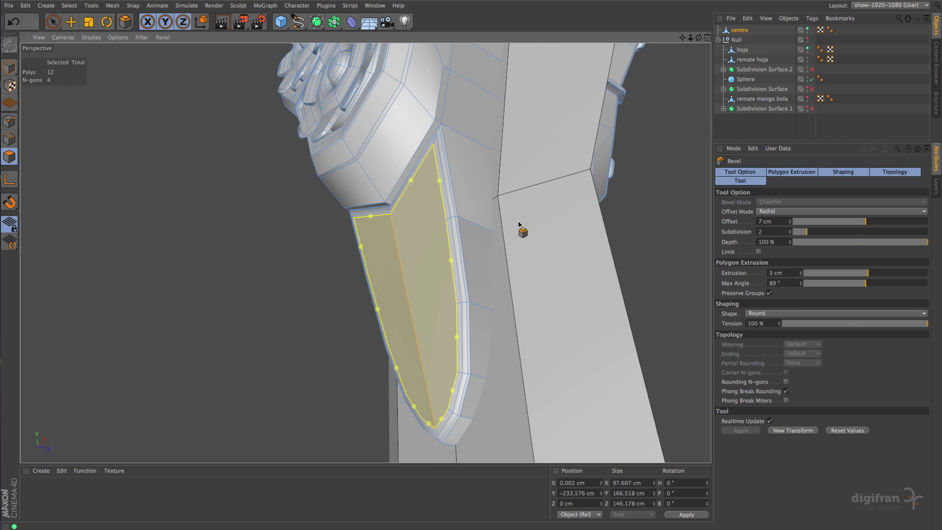
left_click(789, 224)
mouse_move(432, 294)
left_mouse_down("alt")
mouse_move(471, 183)
mouse_move(476, 242)
mouse_move(516, 199)
left_mouse_up("alt")
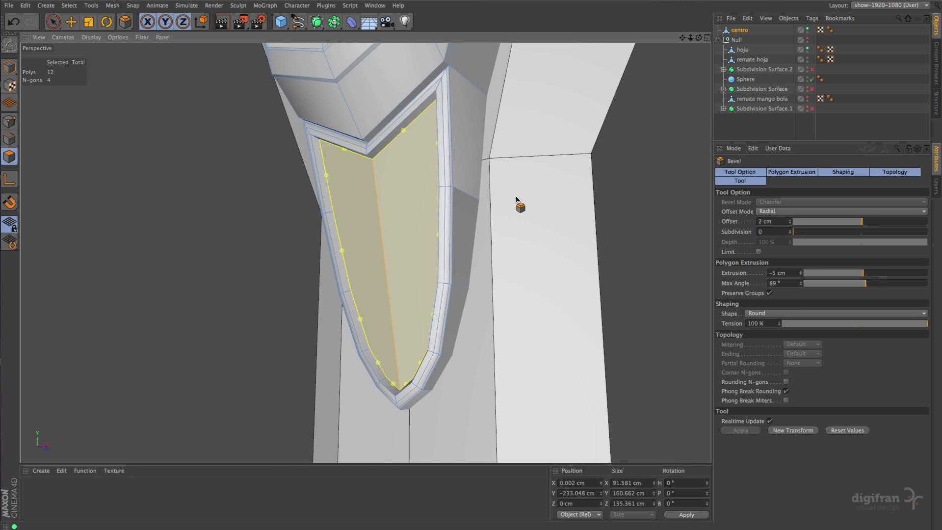
Step: Bevel the blade's face polygons with negative extrusion to sink a fuller groove
left_click_drag(802, 277, 814, 267)
mouse_move(490, 245)
left_mouse_down("alt")
mouse_move(427, 210)
mouse_move(427, 311)
mouse_move(437, 238)
mouse_move(303, 297)
left_mouse_up("alt")
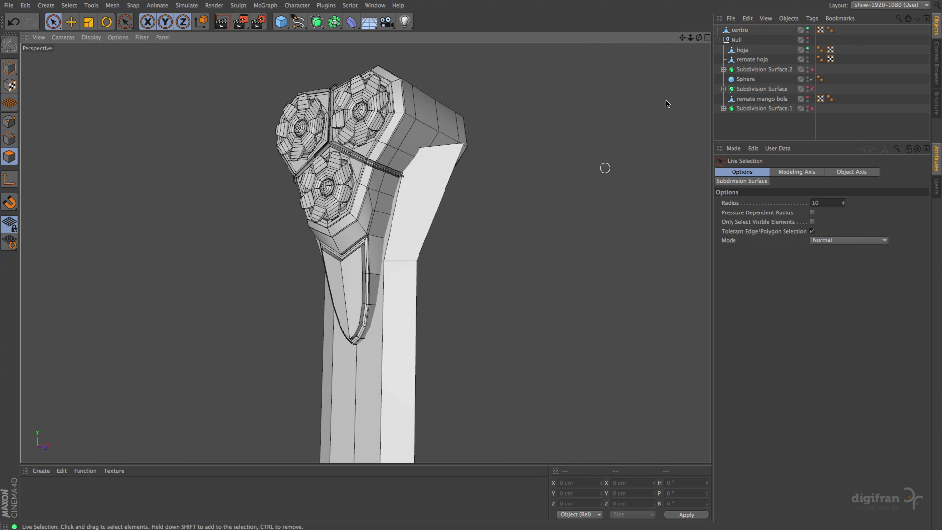
key("F4")
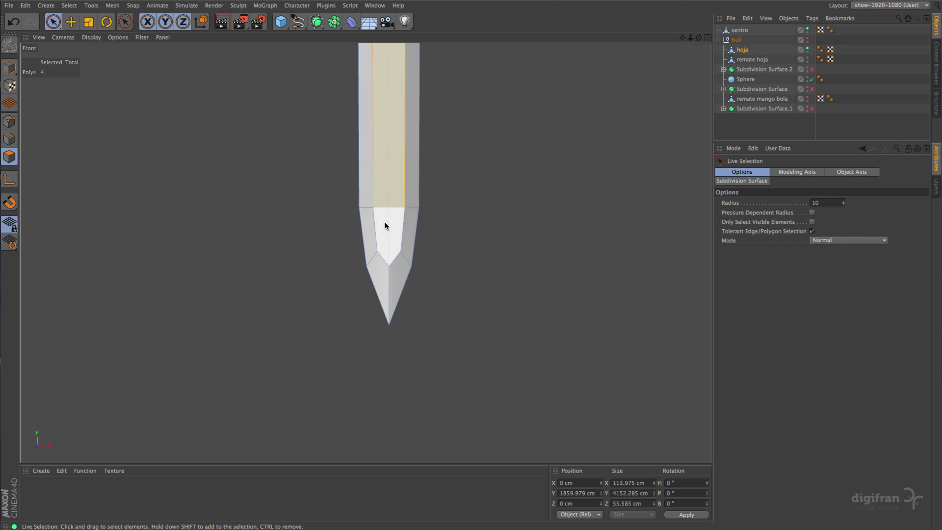
right_click(532, 185)
left_click(556, 391)
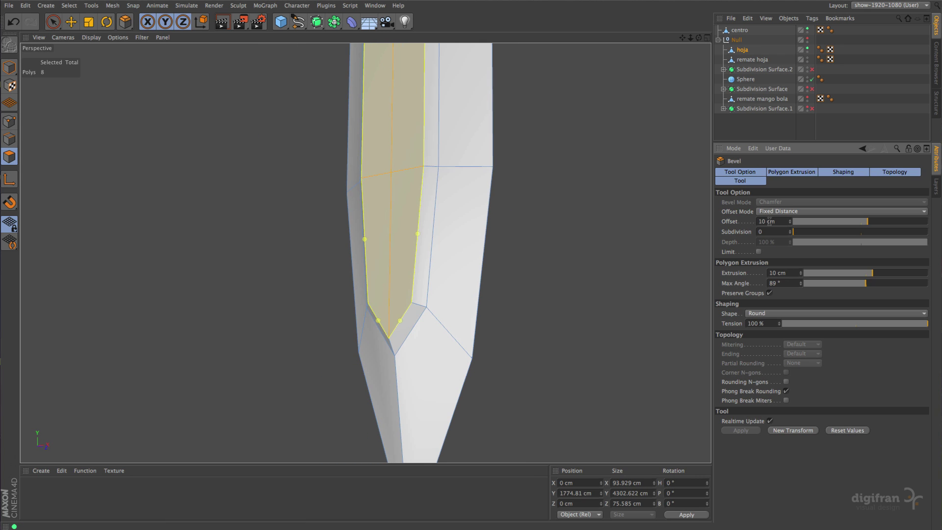
left_click(799, 431)
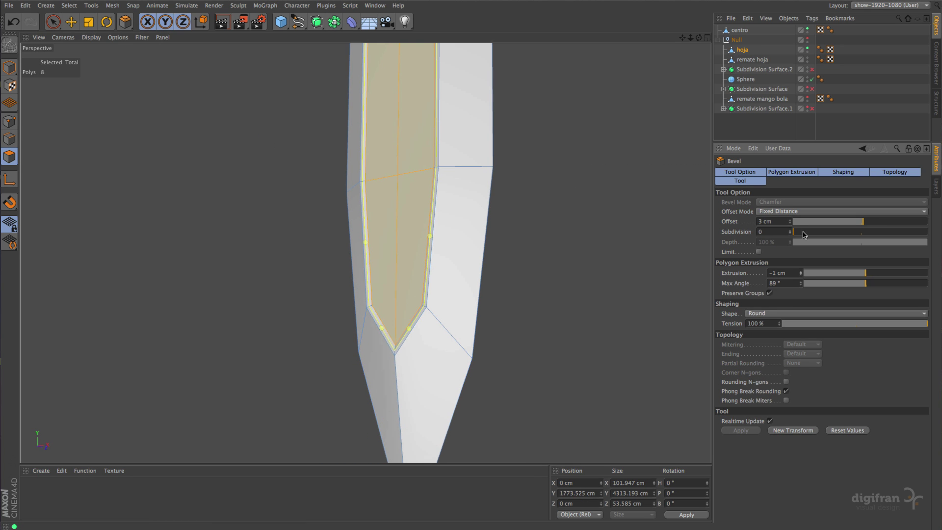
left_click_drag(561, 260, 366, 253, "alt")
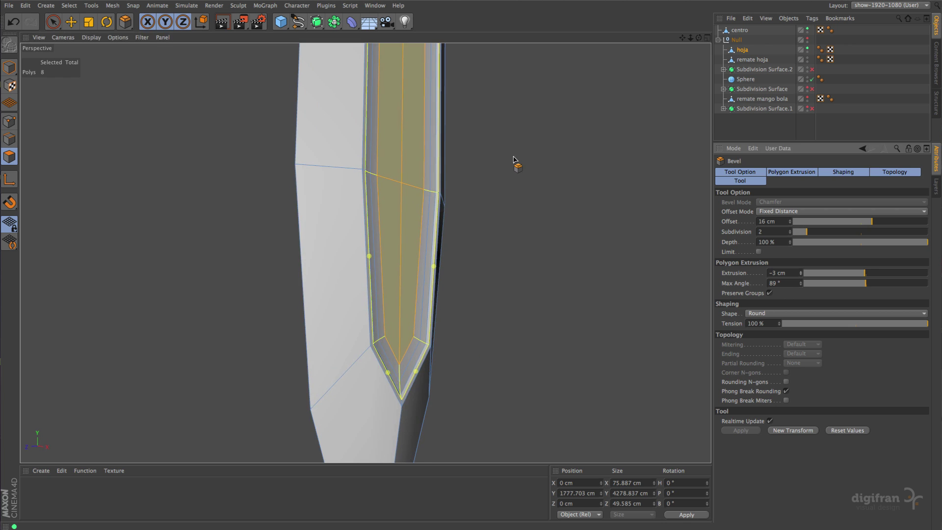
left_click_drag(514, 159, 917, 325, "alt")
left_click_drag(448, 225, 481, 235, "alt")
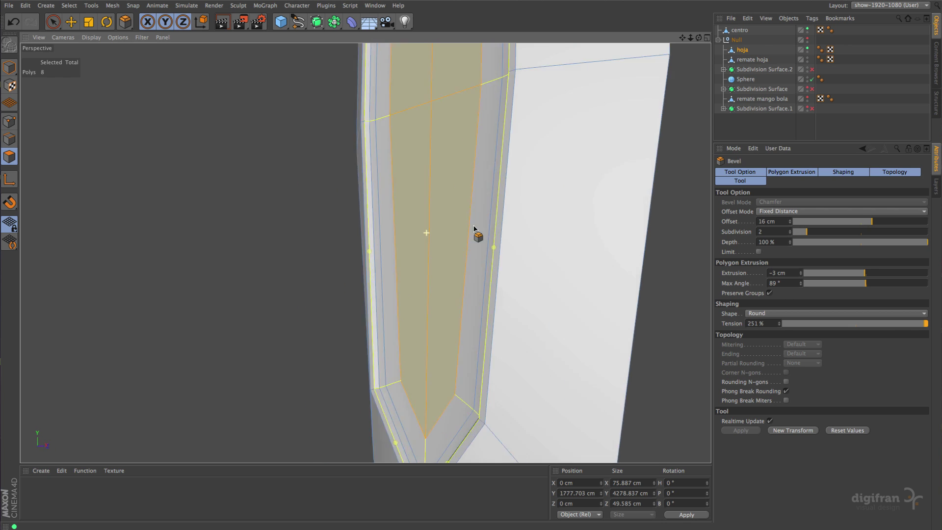
right_click_drag(482, 236, 256, 154, "alt")
Step: Loop-select the blade edges and bevel them with 3 subdivisions and 477% tension
left_click(10, 139)
key("u")
key("l")
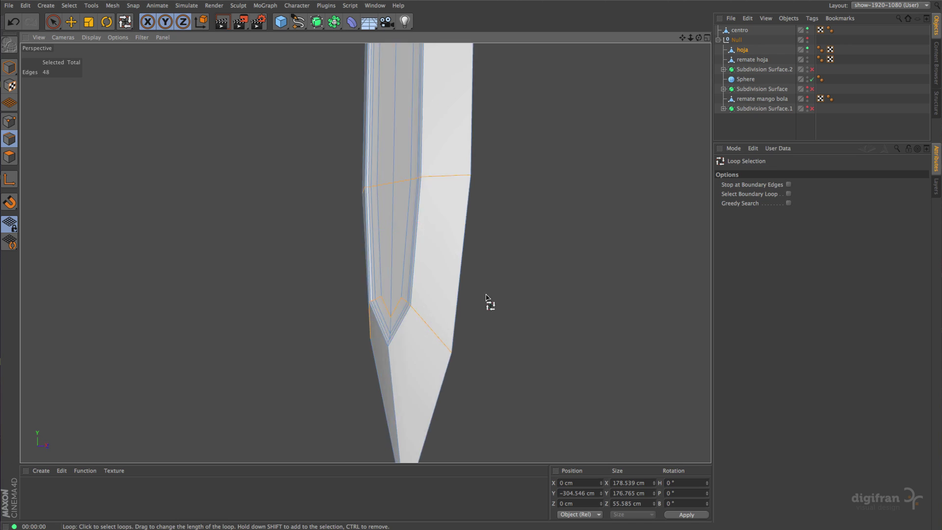
left_click_drag(486, 298, 520, 299, "alt")
key("m")
key("s")
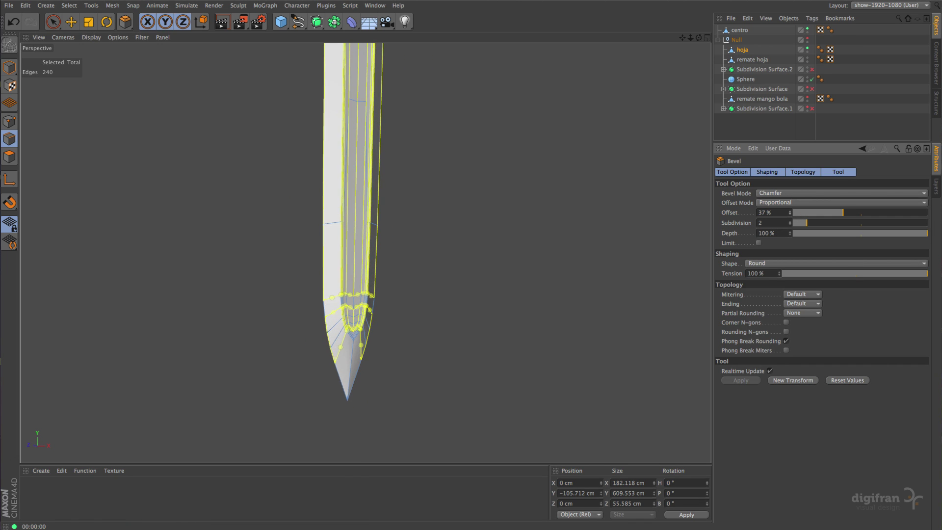
scroll(507, 319, "up", 5)
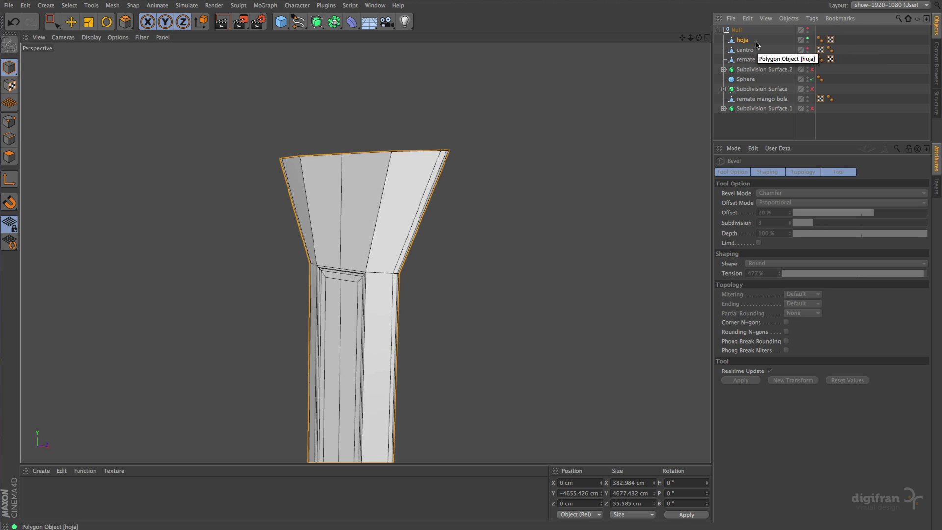
Step: Loop-select on the flared piece and slide a new edge ring into place
left_click(69, 5)
left_click(84, 69)
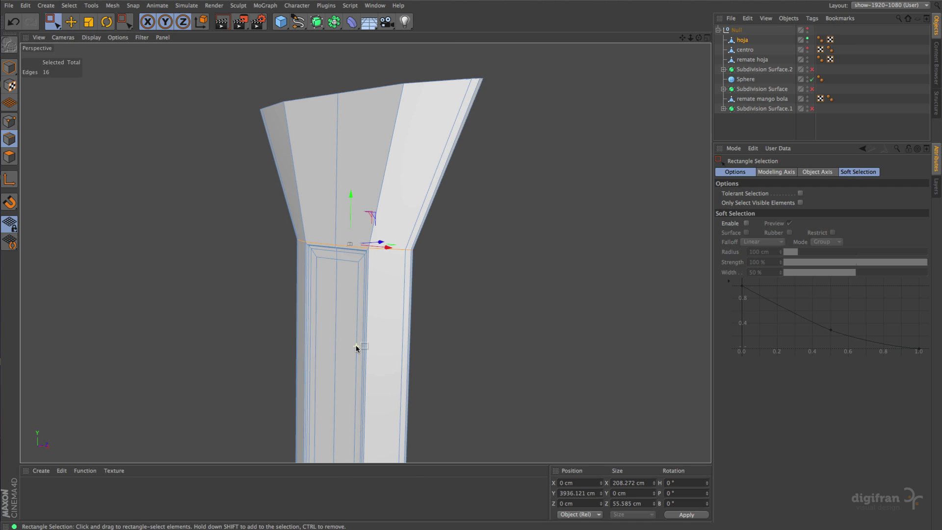
key("m")
key("o")
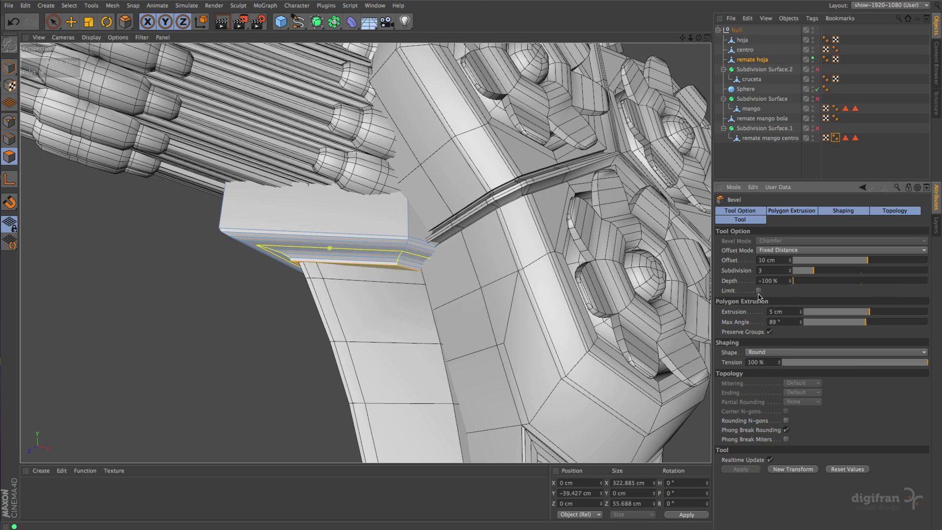
Step: Orbit around the bevelled blade fitting and hide everything else to isolate it
left_click_drag(519, 284, 504, 330, "alt")
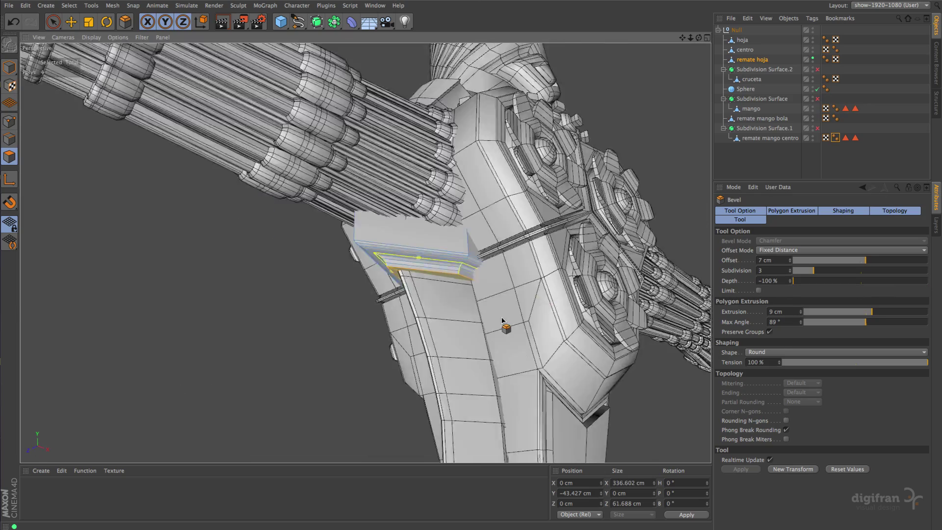
left_click(812, 30)
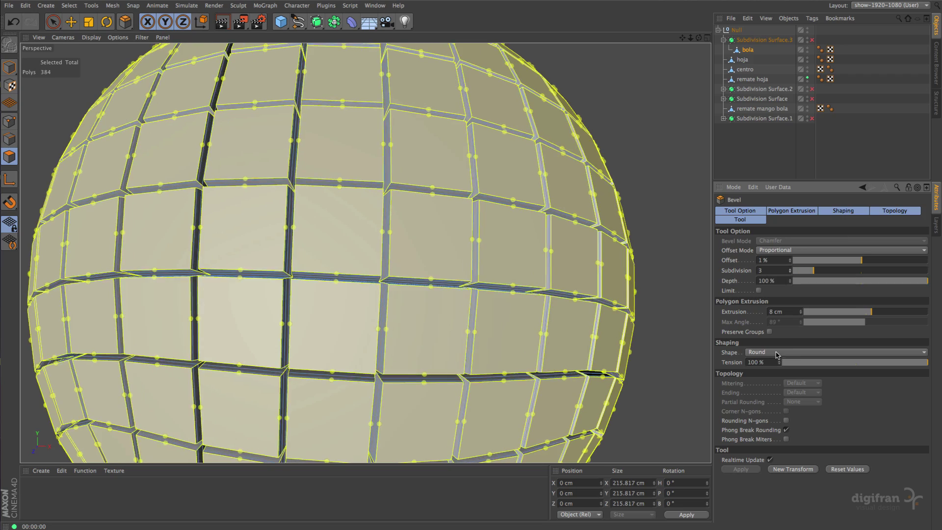
Step: Bevel the ball's faces into rounded studs (-57% offset, 15 cm extrusion) and enable Subdivision Surface.3 smoothing
left_click_drag(790, 261, 790, 248)
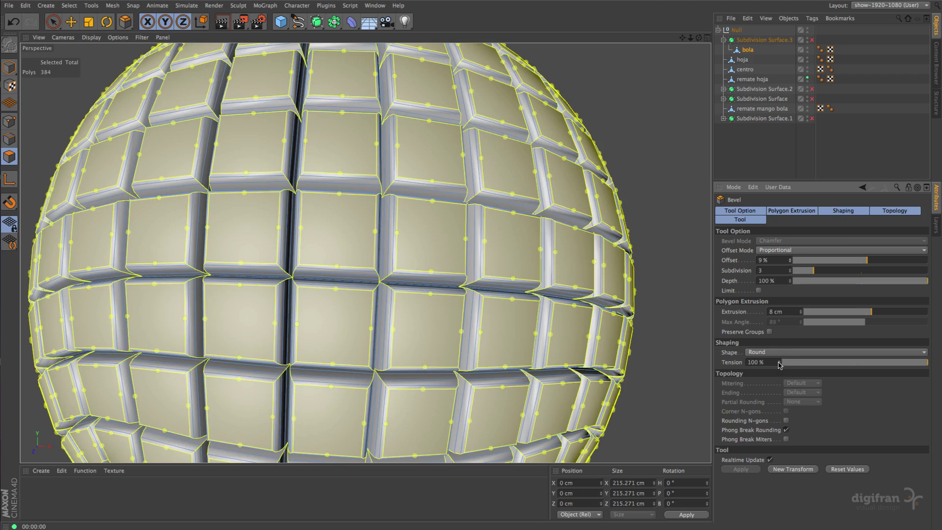
left_click_drag(778, 362, 778, 388)
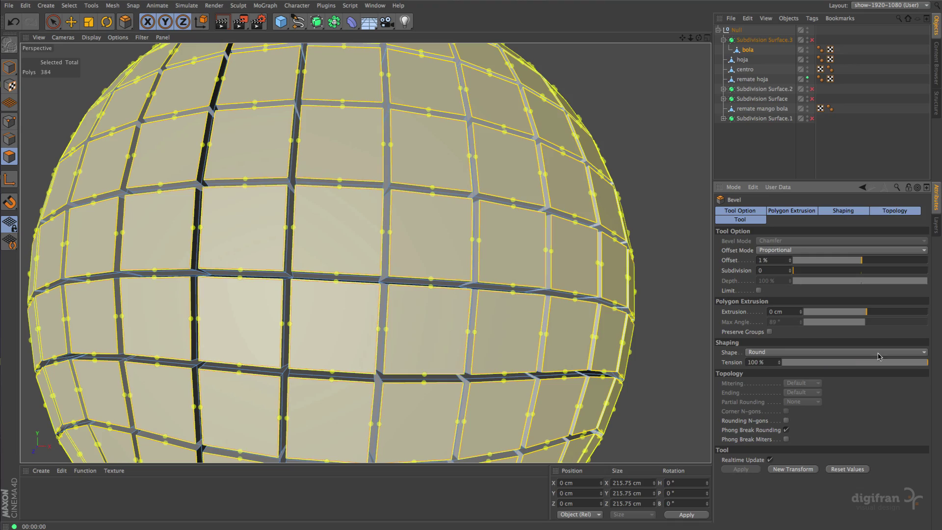
left_click_drag(800, 311, 800, 319)
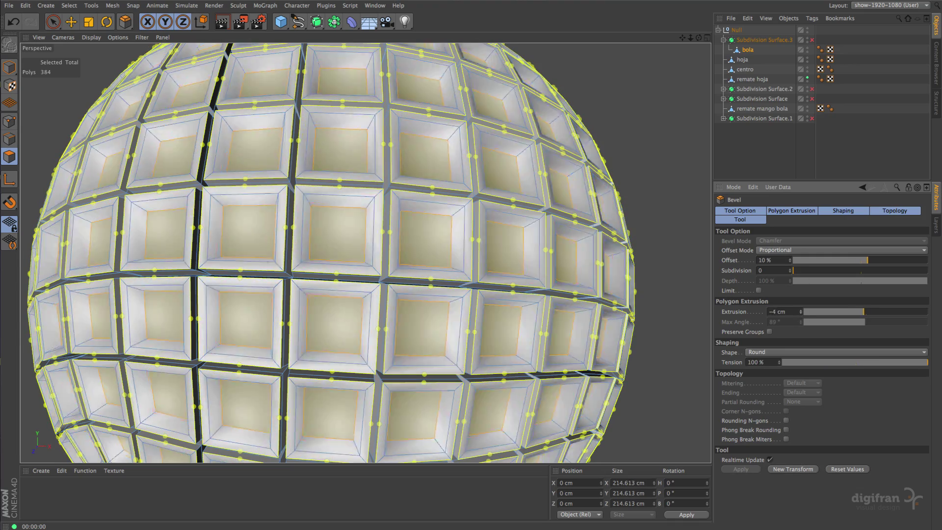
left_click_drag(789, 270, 789, 265)
left_click_drag(778, 362, 778, 378)
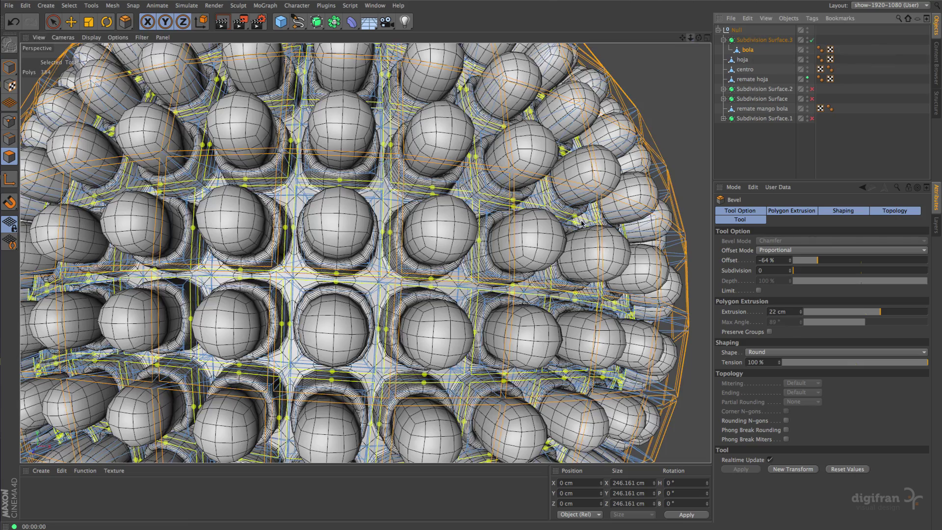
left_click(92, 37)
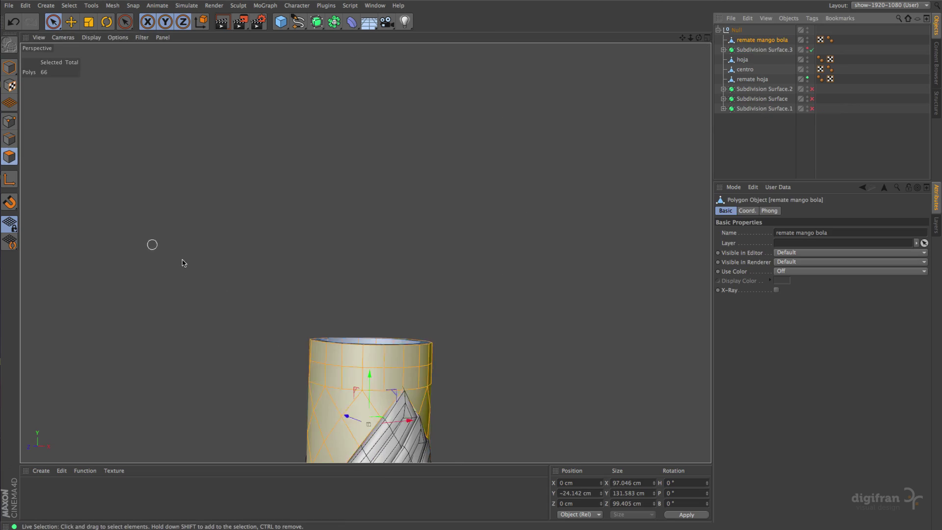
Step: Loop-select the 'remate mango bola' collar band and bevel its top ring (37% offset, 17 cm extrusion, Subdivision 4)
left_click(69, 5)
left_click(99, 115)
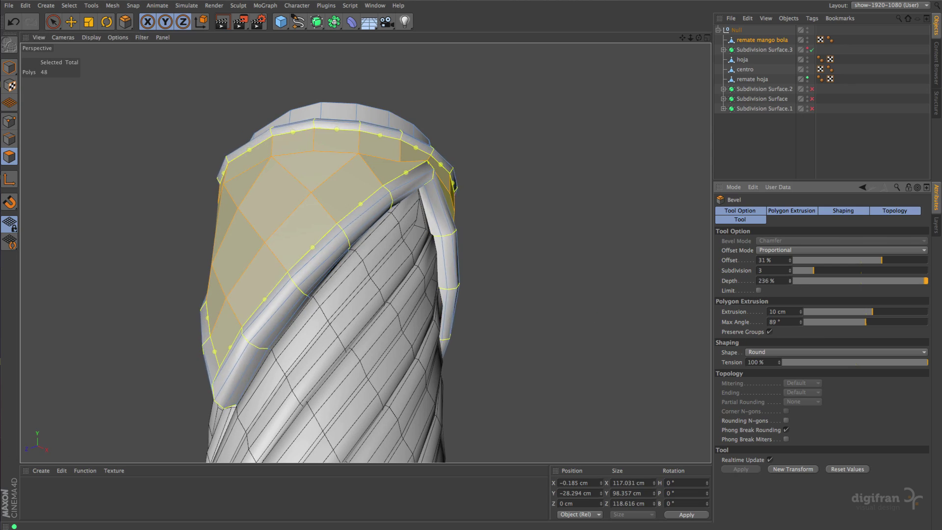
left_click_drag(432, 275, 490, 278, "alt")
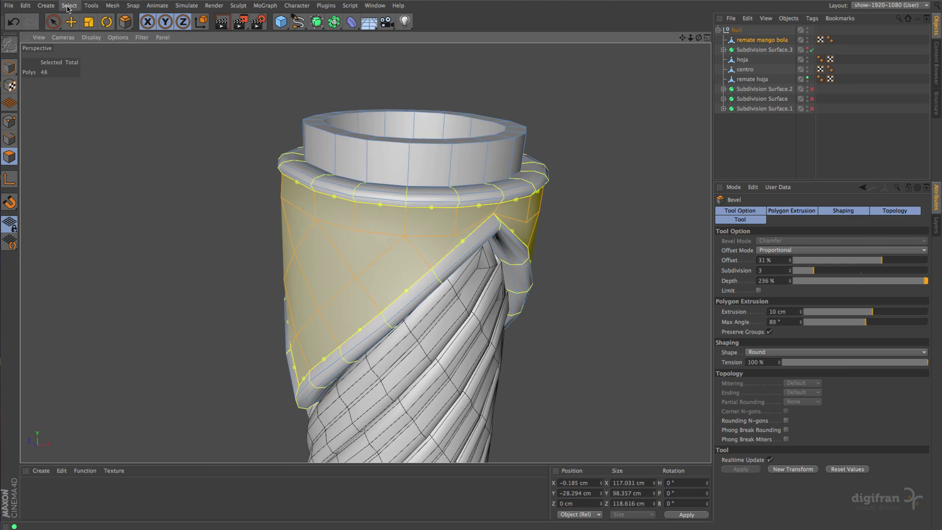
left_click(231, 237)
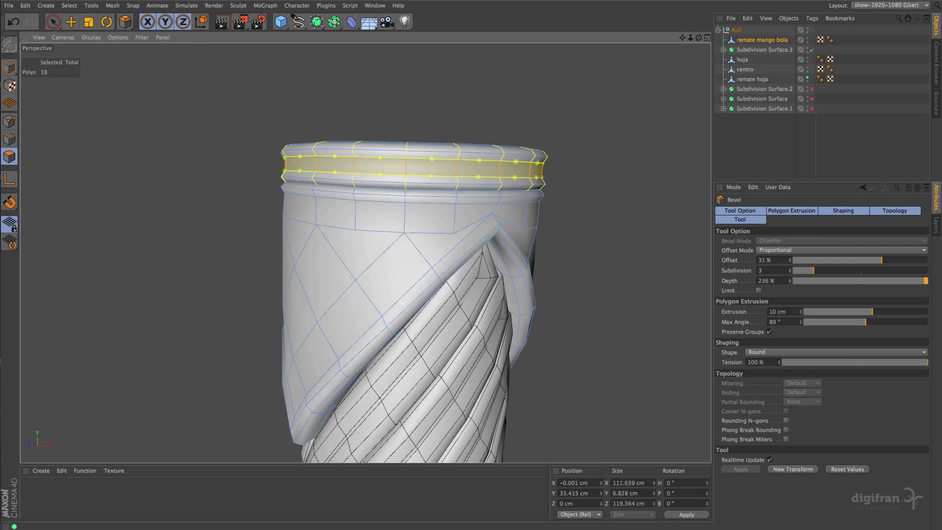
left_click(790, 269)
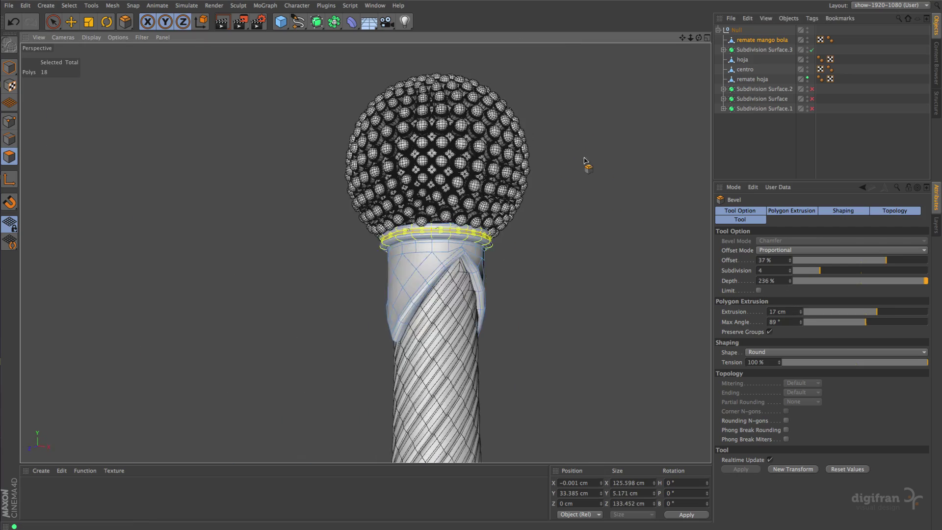
Step: Loop-select the rim under the ball and bevel it: Offset 32%, Subdivision 4, Depth 102%, Extrusion 29 cm
key("ctrl+z")
key("u")
key("l")
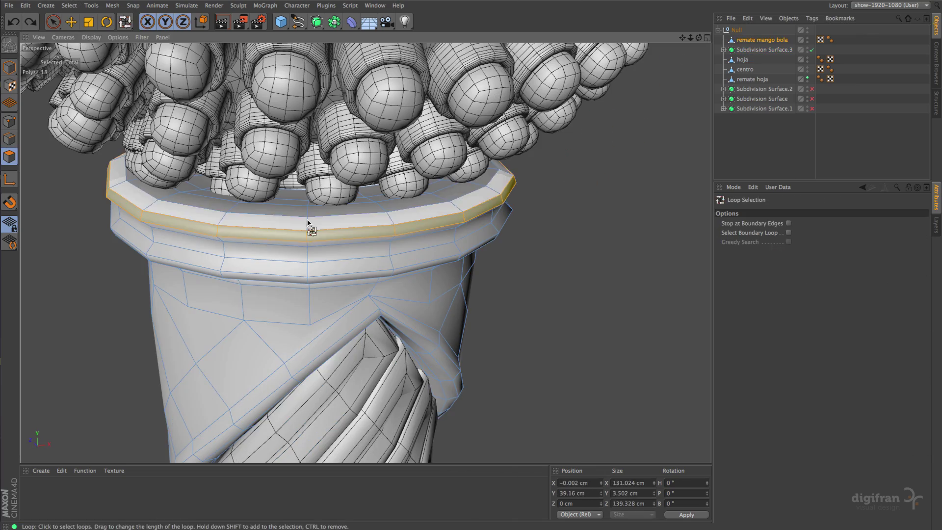
left_click(309, 223)
key("m")
key("s")
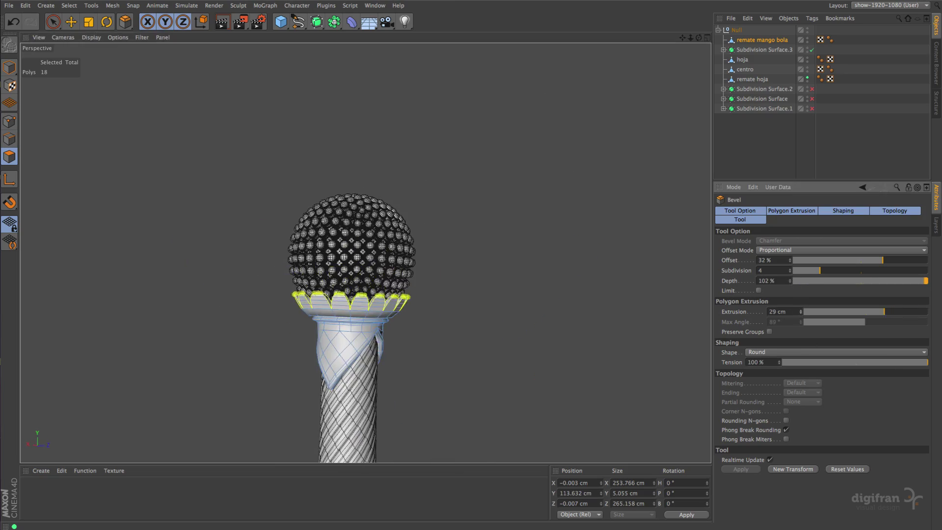
scroll(374, 124, "up", 10)
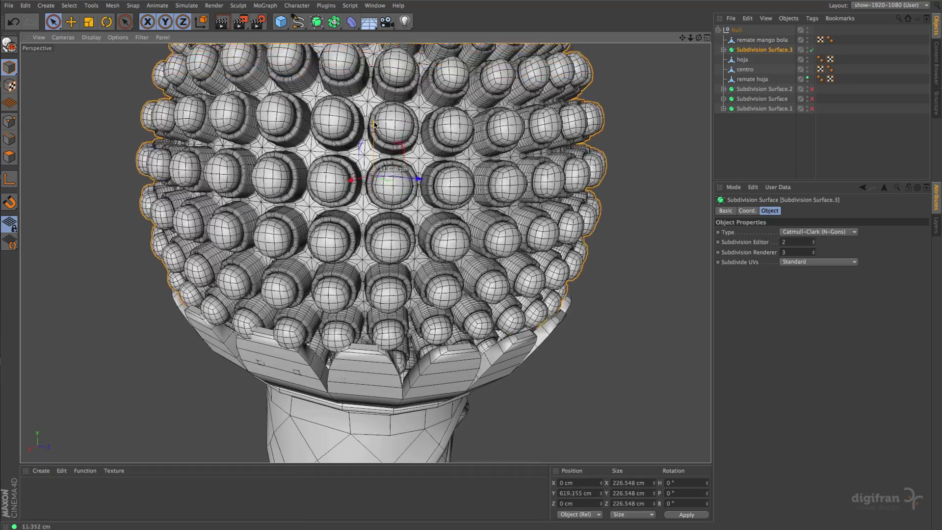
scroll(373, 124, "down", 5)
scroll(517, 273, "down", 5)
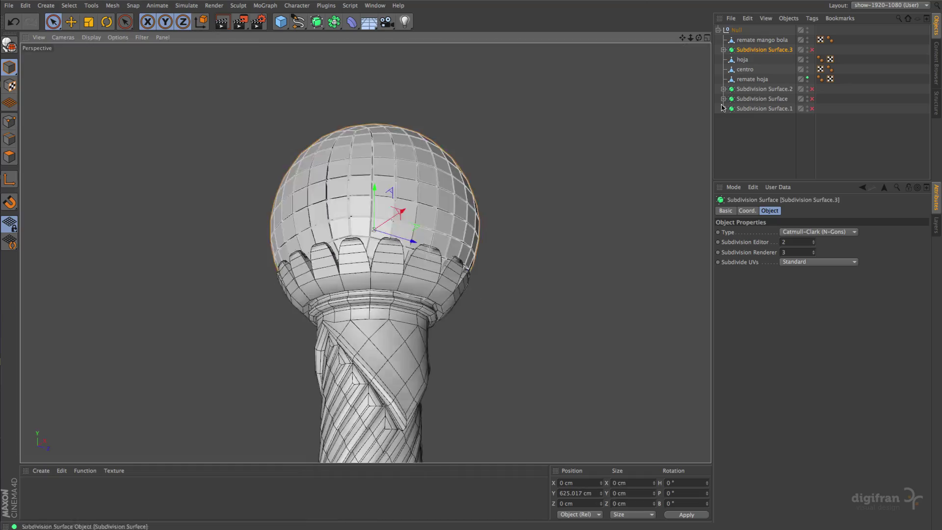
scroll(384, 273, "down", 5)
middle_click_drag(384, 273, 511, 354, "alt")
left_click_drag(511, 353, 506, 103, "alt")
scroll(507, 103, "up", 5)
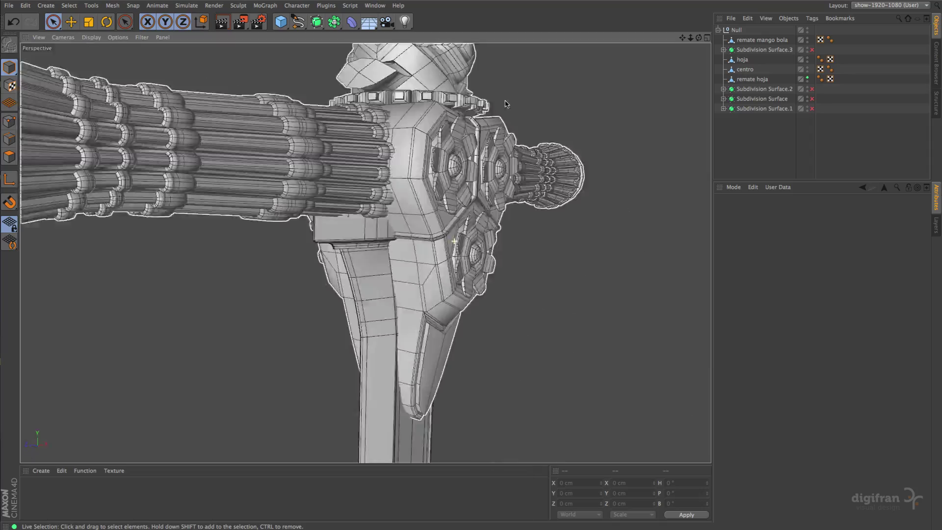